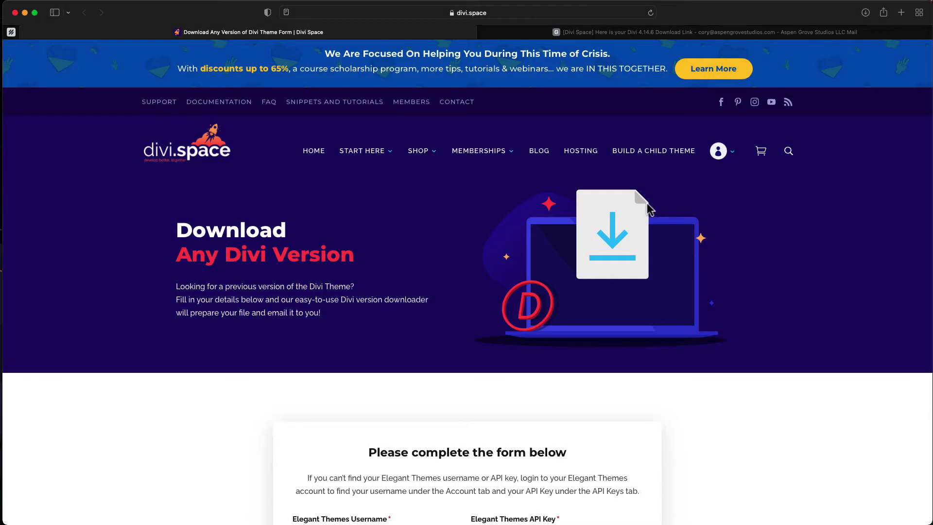
Step: Scroll down to the Divi download request form and untick the promotional-emails checkbox
{"action": "scroll", "coordinate": [646, 202], "scroll_direction": "down", "scroll_amount": 5}
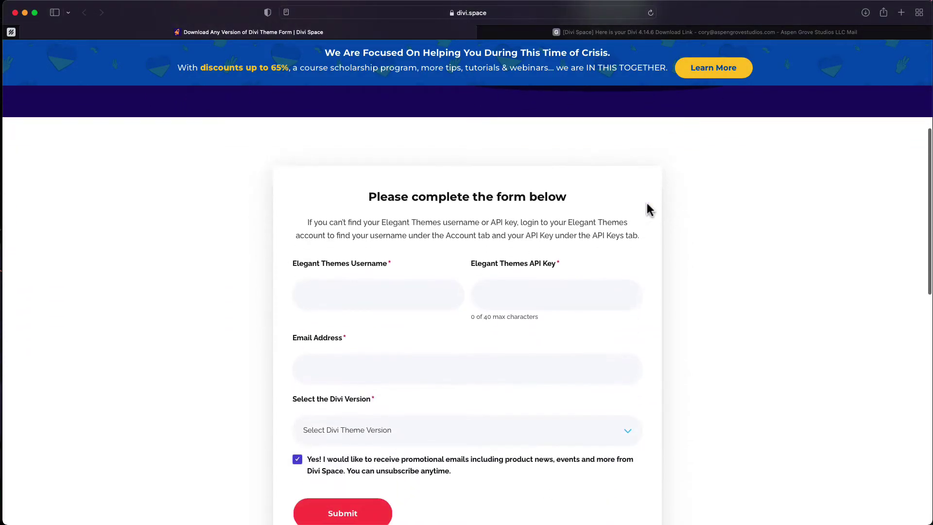
{"action": "scroll", "coordinate": [650, 209], "scroll_direction": "down", "scroll_amount": 1}
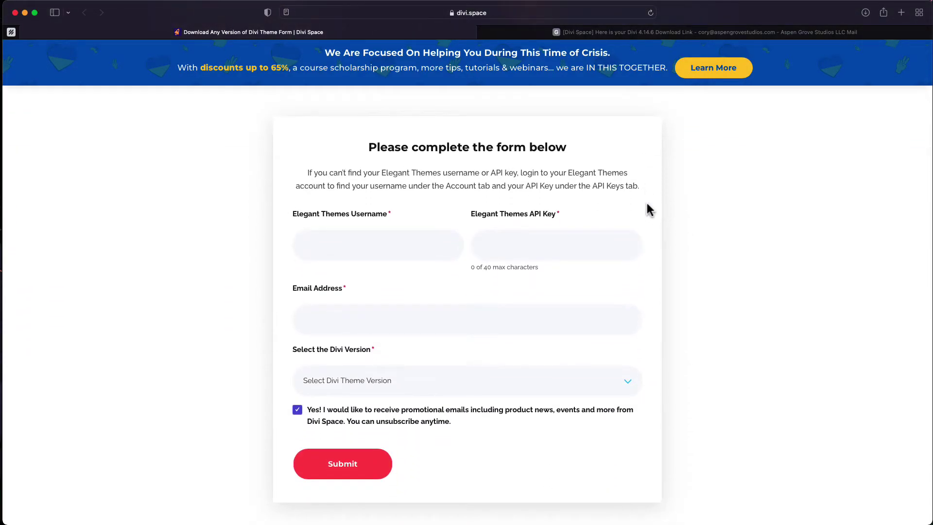
{"action": "scroll", "coordinate": [649, 210], "scroll_direction": "down", "scroll_amount": 1}
{"action": "scroll", "coordinate": [650, 210], "scroll_direction": "down", "scroll_amount": 1}
{"action": "left_click", "coordinate": [297, 410]}
{"action": "scroll", "coordinate": [448, 168], "scroll_direction": "down", "scroll_amount": 1}
{"action": "scroll", "coordinate": [448, 168], "scroll_direction": "down", "scroll_amount": 1}
Step: Fill in the Elegant Themes username, paste the API key, and enter the email address
{"action": "left_click", "coordinate": [387, 245]}
{"action": "type", "text": "cory"}
{"action": "key", "text": "super+v"}
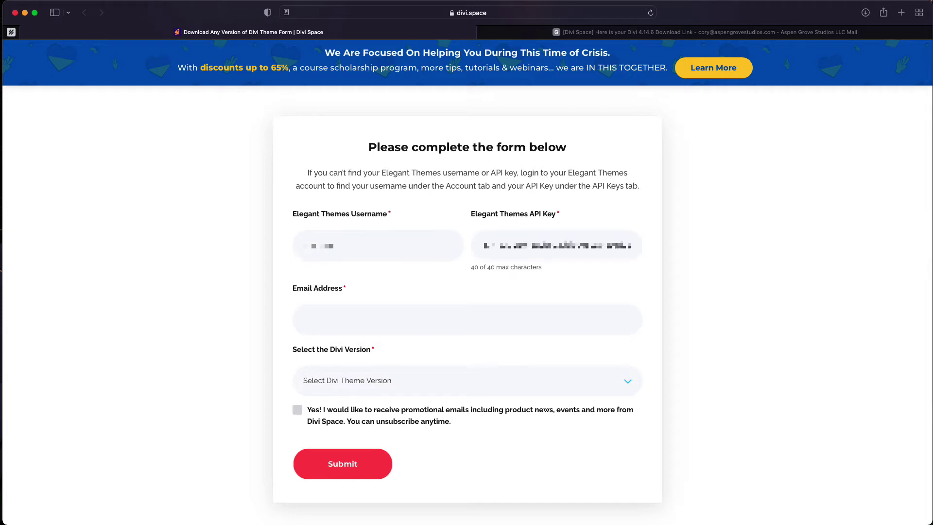
{"action": "left_click", "coordinate": [312, 316]}
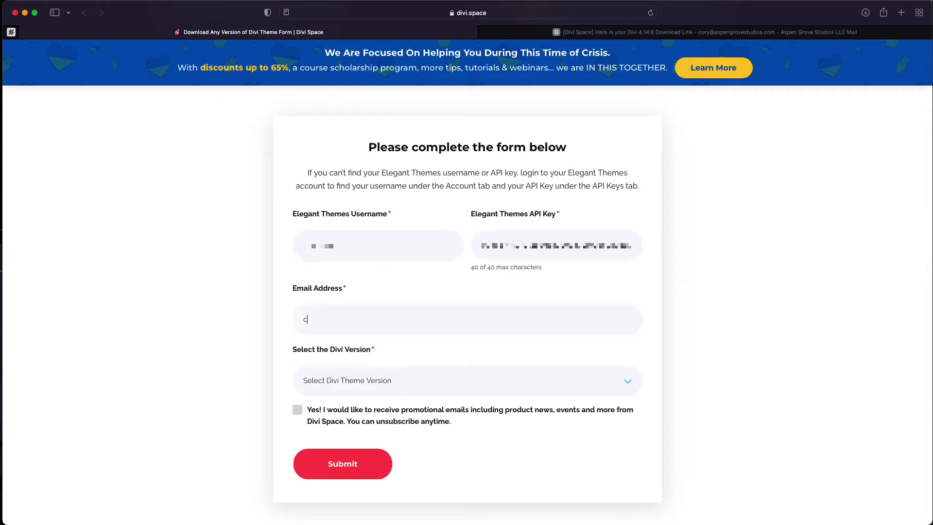
Step: Choose Divi version 4.14.6, re-tick the promotional-emails checkbox, and submit the request
{"action": "left_click", "coordinate": [354, 381]}
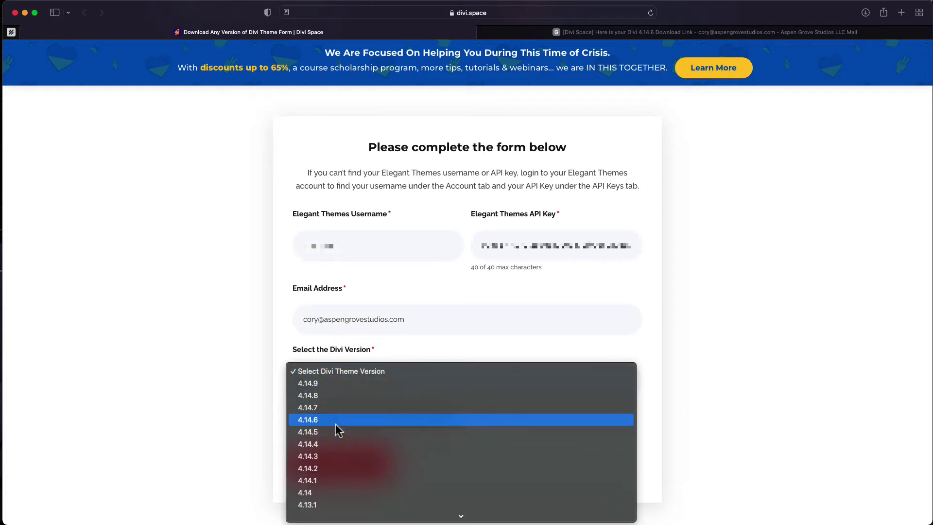
{"action": "scroll", "coordinate": [339, 430], "scroll_direction": "down", "scroll_amount": 2}
{"action": "key", "text": "Up"}
{"action": "key", "text": "Up"}
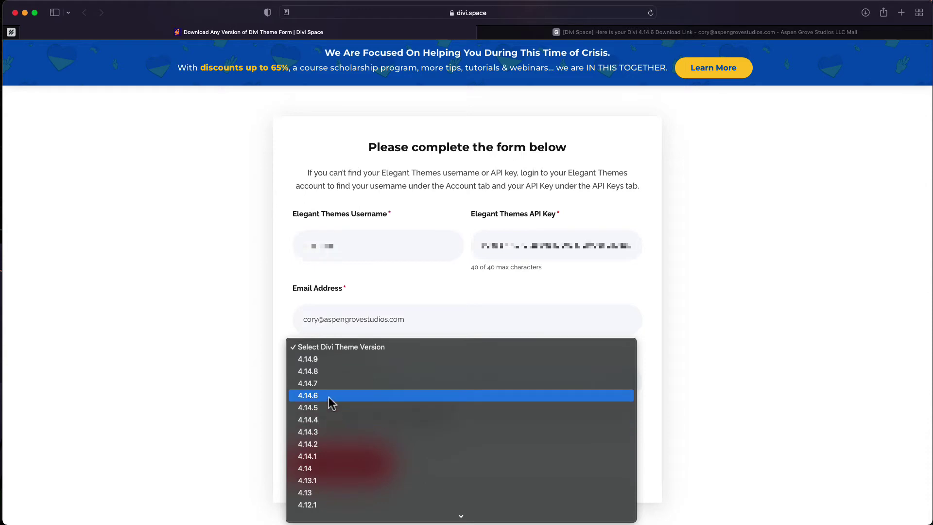
{"action": "left_click", "coordinate": [329, 397]}
{"action": "scroll", "coordinate": [398, 403], "scroll_direction": "down", "scroll_amount": 3}
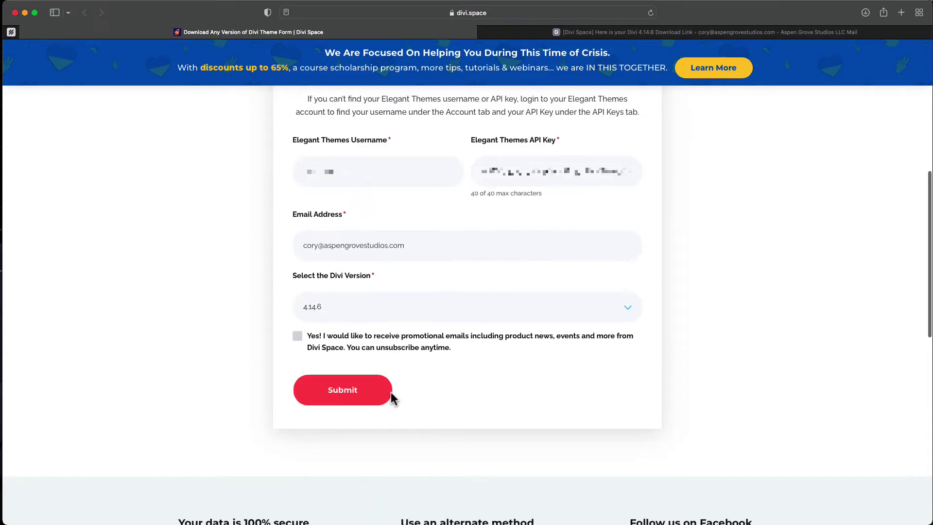
{"action": "left_click", "coordinate": [297, 336]}
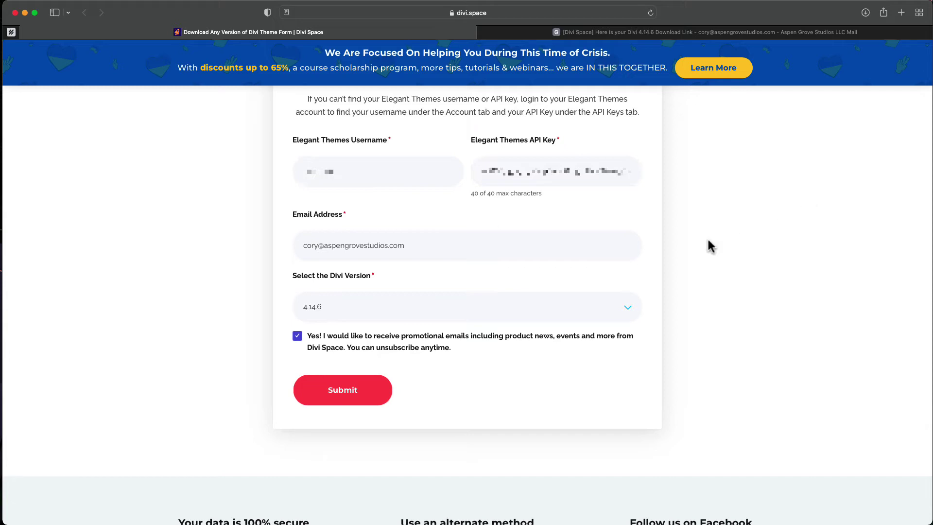
{"action": "left_click", "coordinate": [360, 391]}
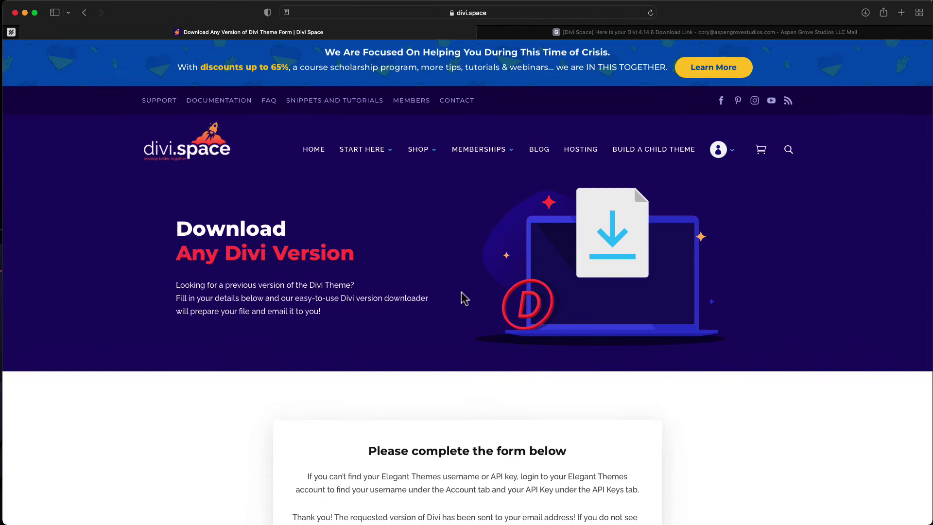
Step: Check the thank-you confirmation, then view the Divi 4.14.6 download-link email in Gmail
{"action": "scroll", "coordinate": [462, 297], "scroll_direction": "down", "scroll_amount": 3}
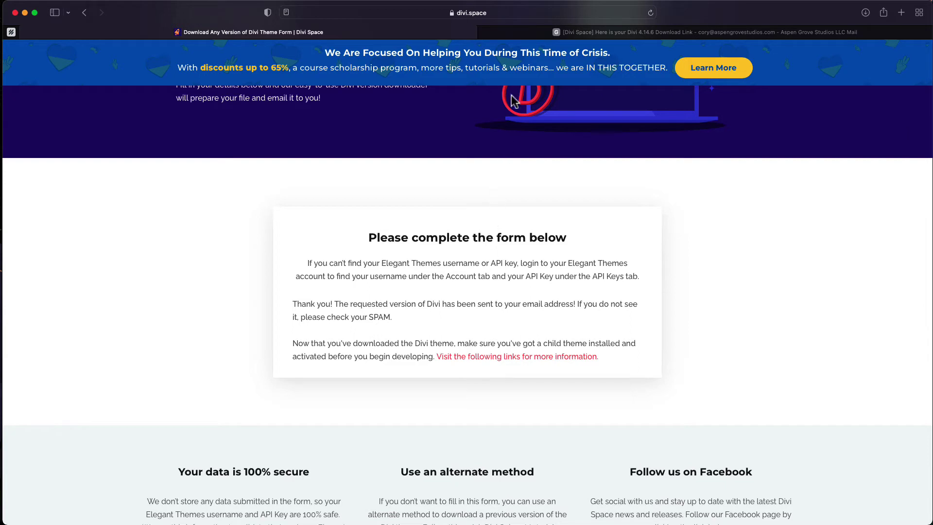
{"action": "left_click", "coordinate": [540, 31]}
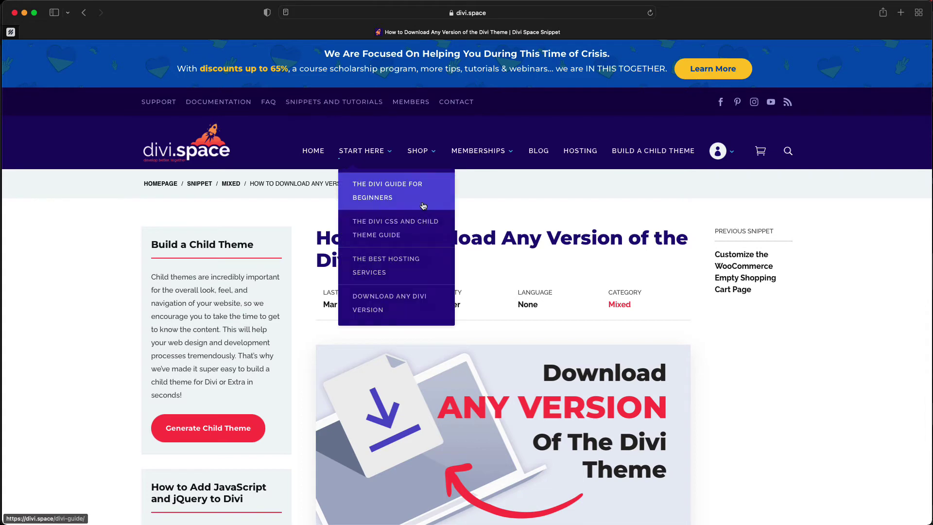
Step: Scroll through the 'How to Download Any Version of the Divi Theme' article to the download URL snippet
{"action": "scroll", "coordinate": [585, 262], "scroll_direction": "down", "scroll_amount": 5}
{"action": "scroll", "coordinate": [607, 301], "scroll_direction": "down", "scroll_amount": 7}
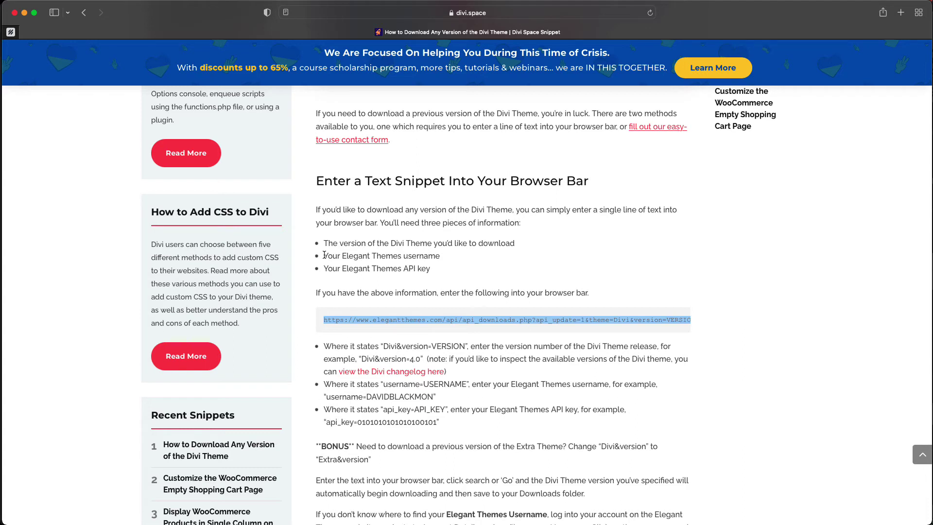
{"action": "scroll", "coordinate": [440, 258], "scroll_direction": "down", "scroll_amount": 5}
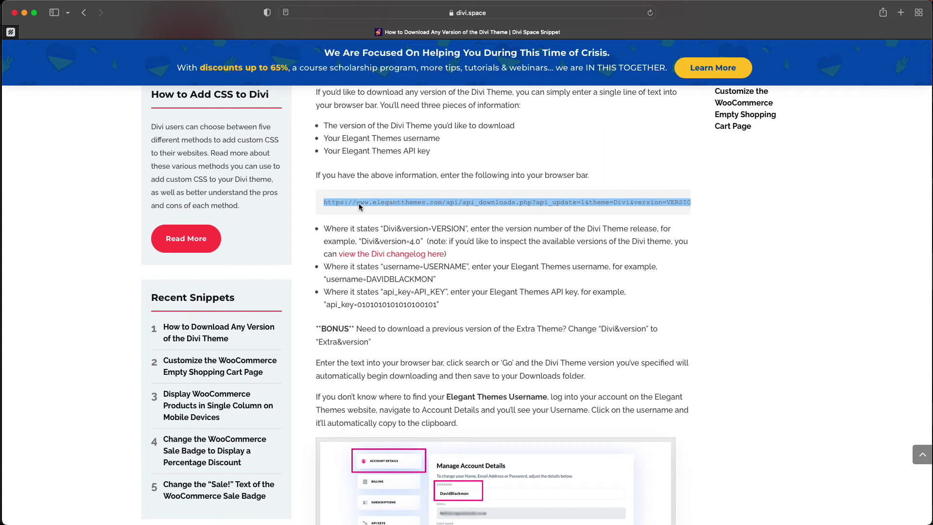
{"action": "scroll", "coordinate": [352, 194], "scroll_direction": "down", "scroll_amount": 4}
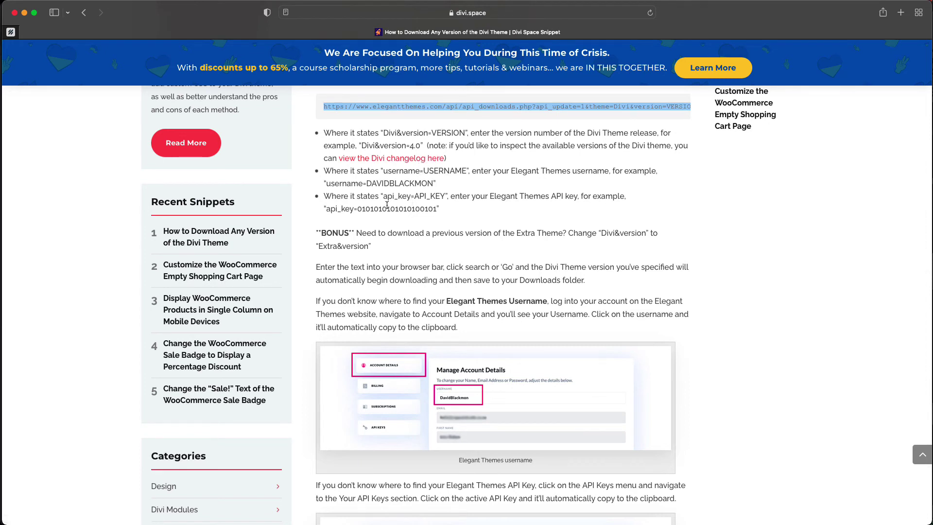
{"action": "scroll", "coordinate": [443, 172], "scroll_direction": "up", "scroll_amount": 2}
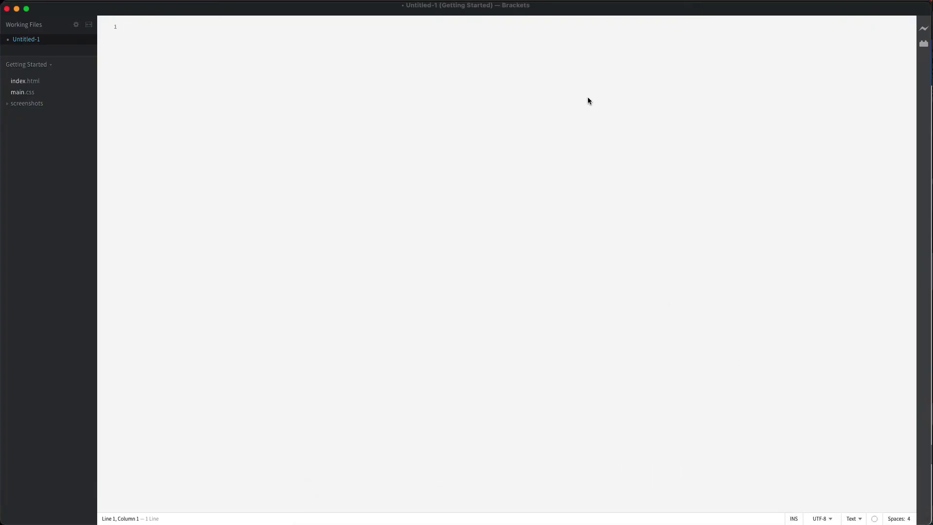
Step: Paste the Elegant Themes download URL into the empty Untitled-1 document in Brackets
{"action": "type", "text": "https://www.elegantthemes.com/api/api_downloads.php?api_update=1&theme=Divi&version=VERSION&username=USERNAME&api_key=API_KEY"}
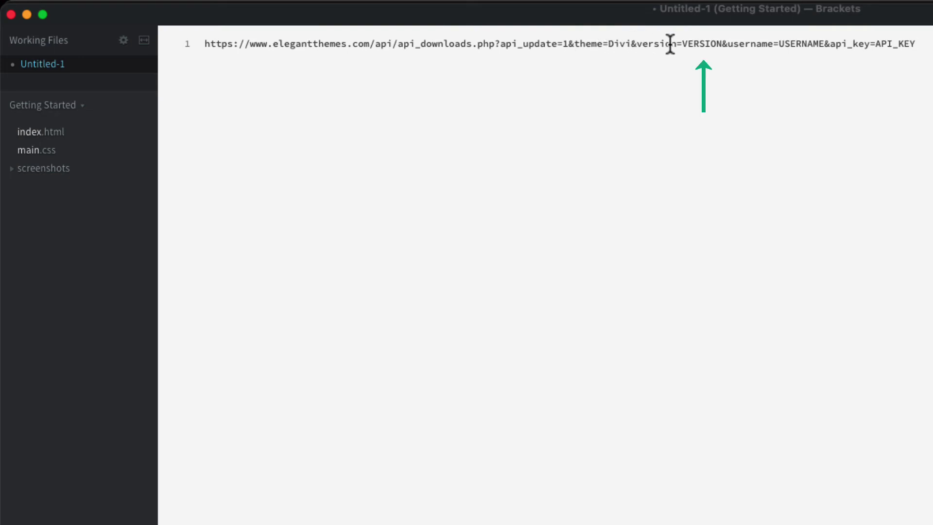
Step: Replace VERSION with 4.14.7 and USERNAME with the account username in the URL
{"action": "left_click_drag", "start_coordinate": [684, 43], "coordinate": [723, 44]}
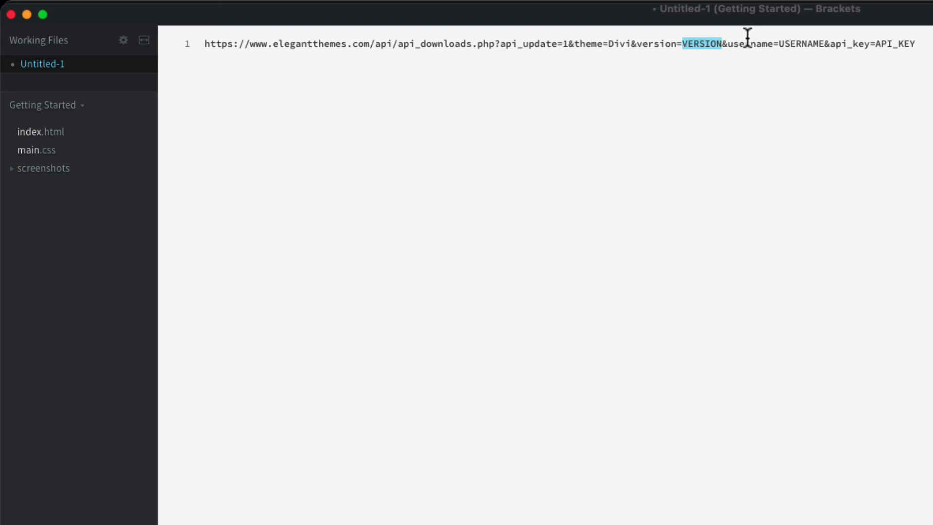
{"action": "key", "text": "BackSpace"}
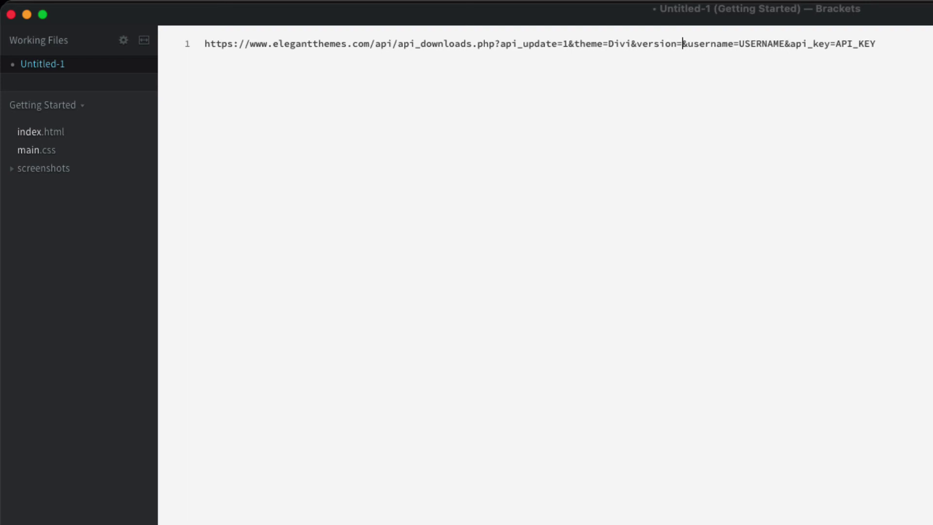
{"action": "type", "text": "4"}
{"action": "type", "text": ".14"}
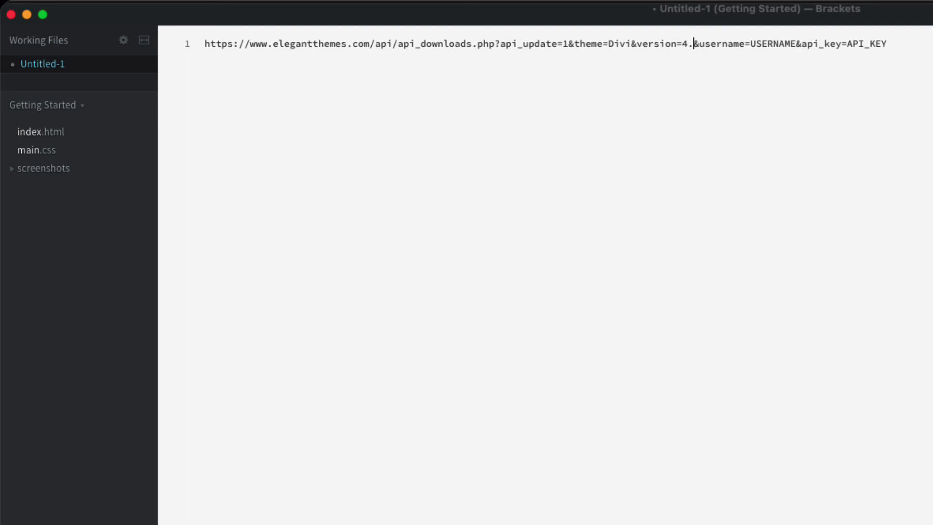
{"action": "type", "text": ".7"}
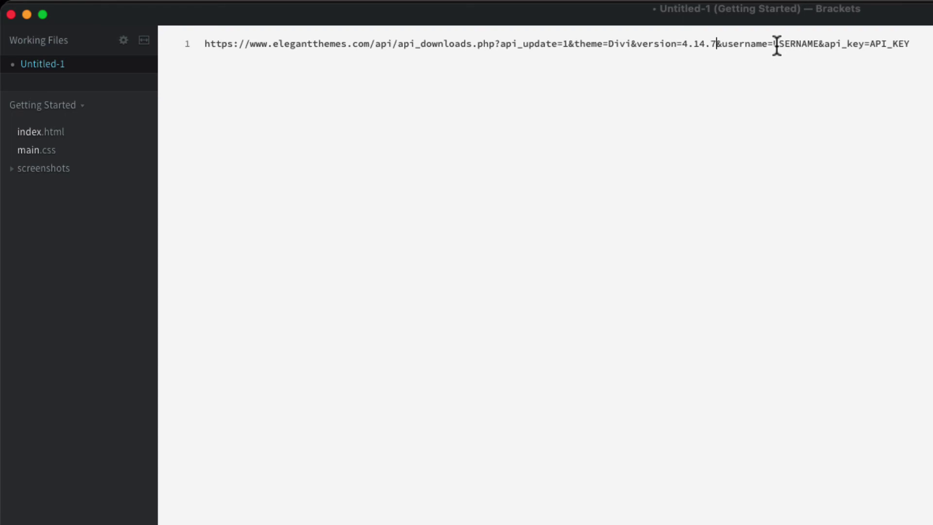
{"action": "left_click_drag", "start_coordinate": [773, 46], "coordinate": [821, 45]}
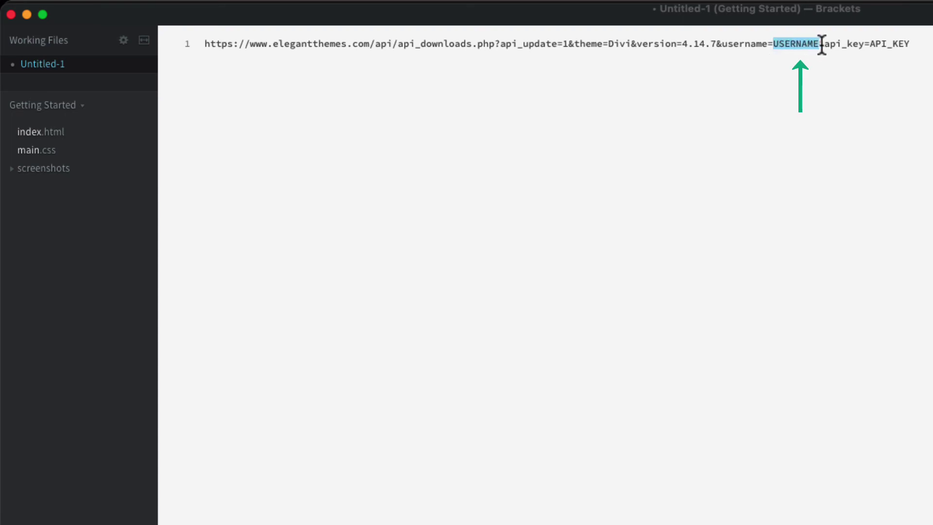
{"action": "key", "text": "BackSpace"}
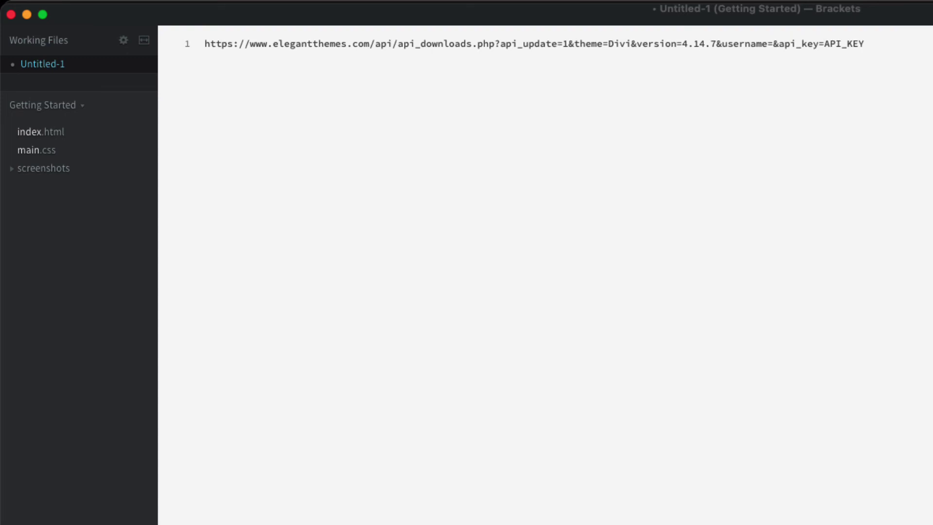
{"action": "type", "text": "admin"}
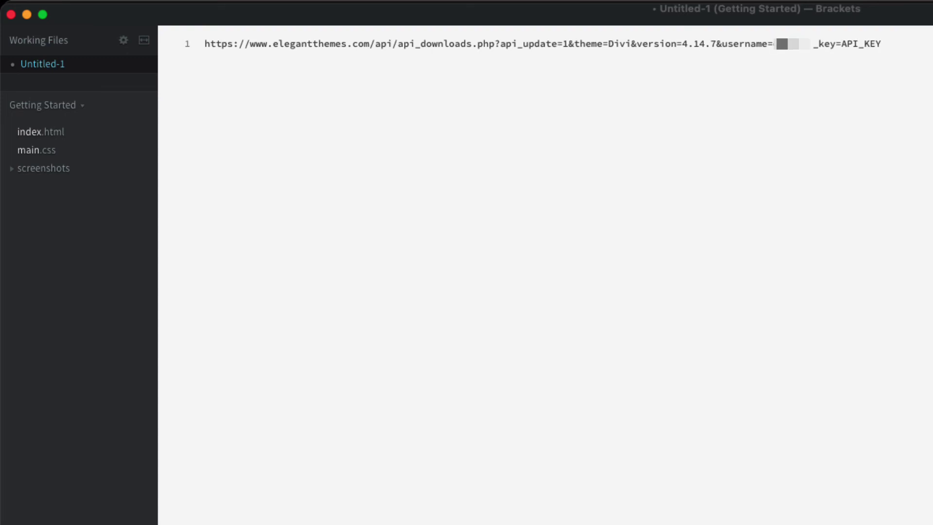
{"action": "type", "text": "in"}
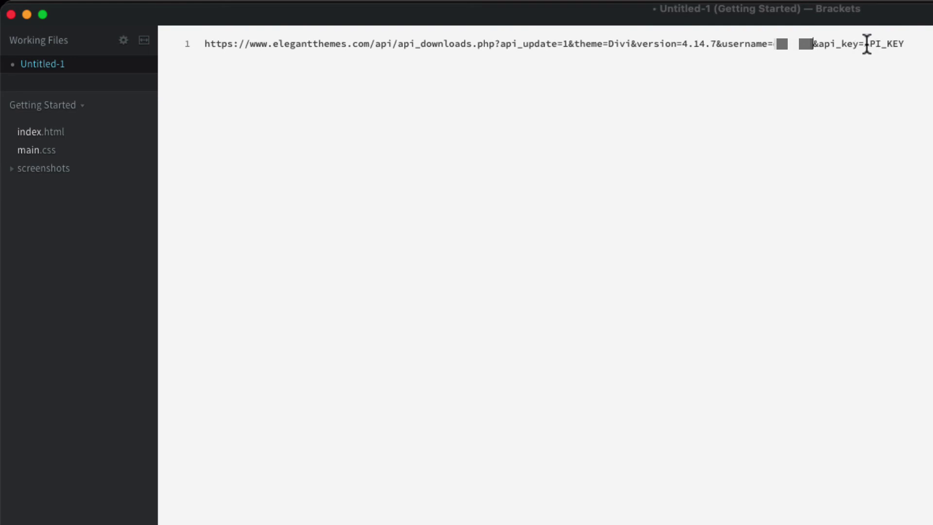
Step: Replace the API_KEY placeholder with the correct full API key
{"action": "left_click_drag", "start_coordinate": [865, 44], "coordinate": [906, 45]}
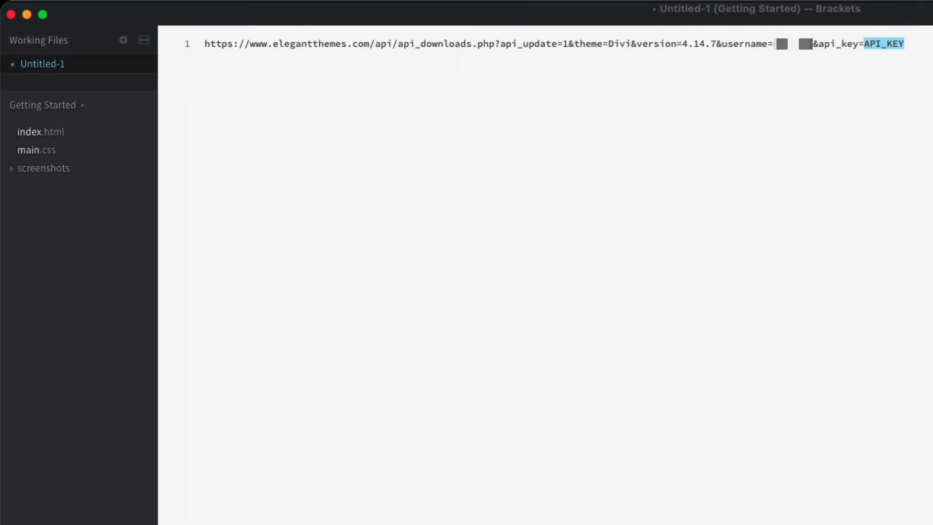
{"action": "key", "text": "super+v"}
{"action": "key", "text": "super+Tab"}
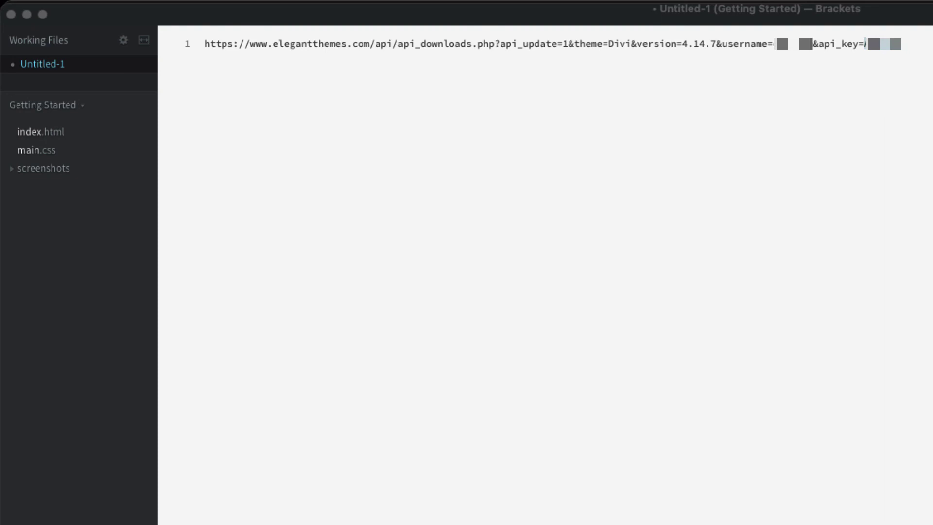
{"action": "key", "text": "super+Tab"}
{"action": "key", "text": "super+v"}
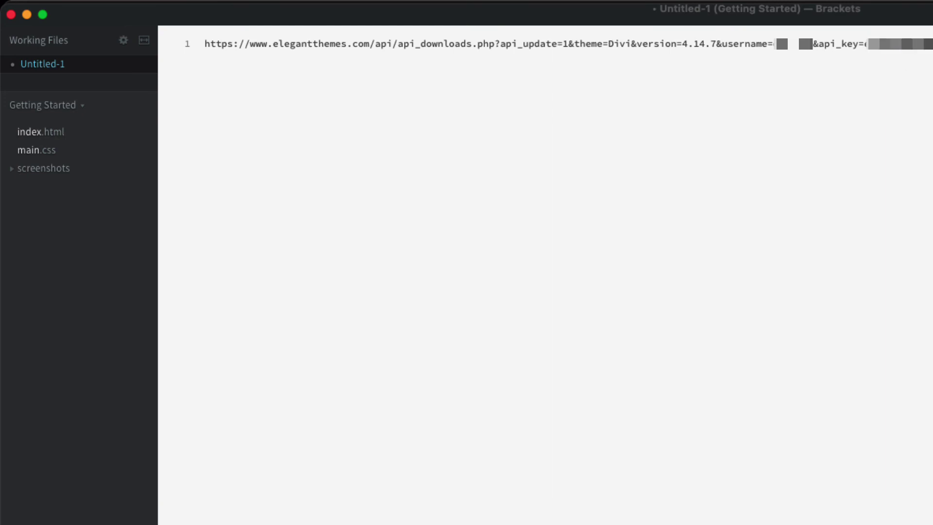
{"action": "left_click_drag", "start_coordinate": [899, 43], "coordinate": [533, 50]}
Step: Select and copy the completed URL on line 1, dismiss the Dictionary popup, and return to Safari
{"action": "left_click", "coordinate": [482, 72]}
{"action": "left_click_drag", "start_coordinate": [308, 52], "coordinate": [202, 44]}
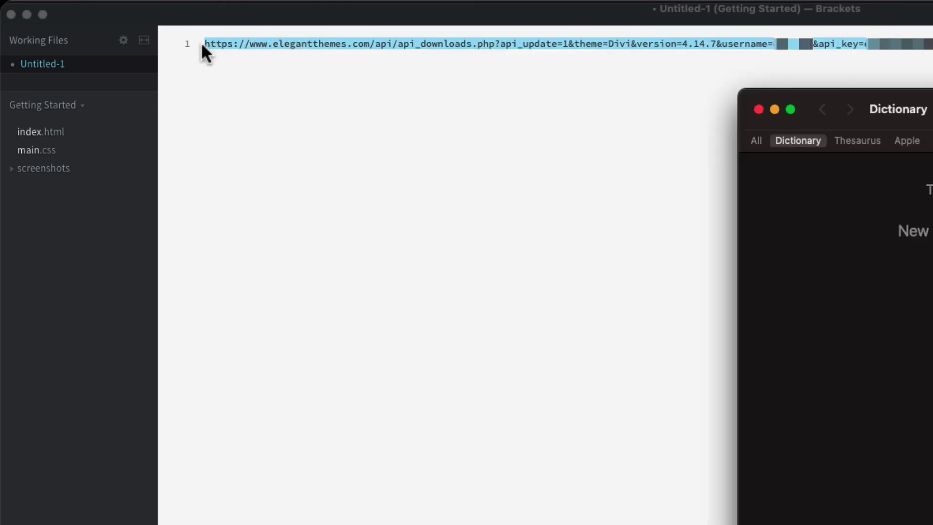
{"action": "left_click", "coordinate": [758, 109]}
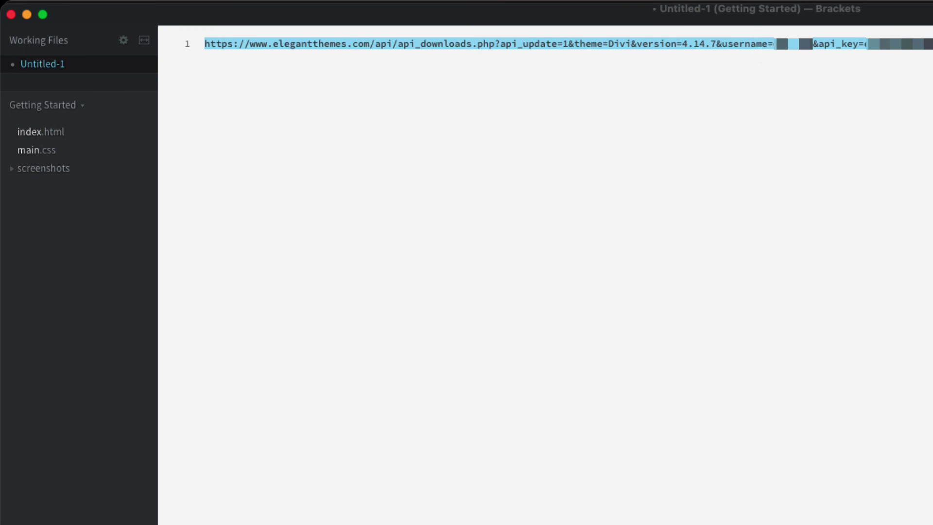
{"action": "left_click", "coordinate": [427, 502]}
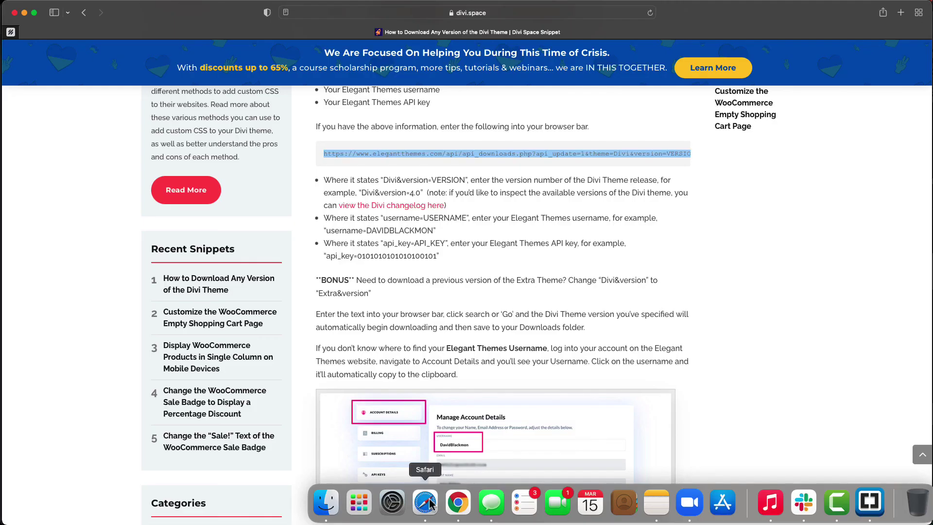
Step: Load the completed Divi 4.14.7 download URL in a new Safari tab
{"action": "left_click", "coordinate": [900, 12]}
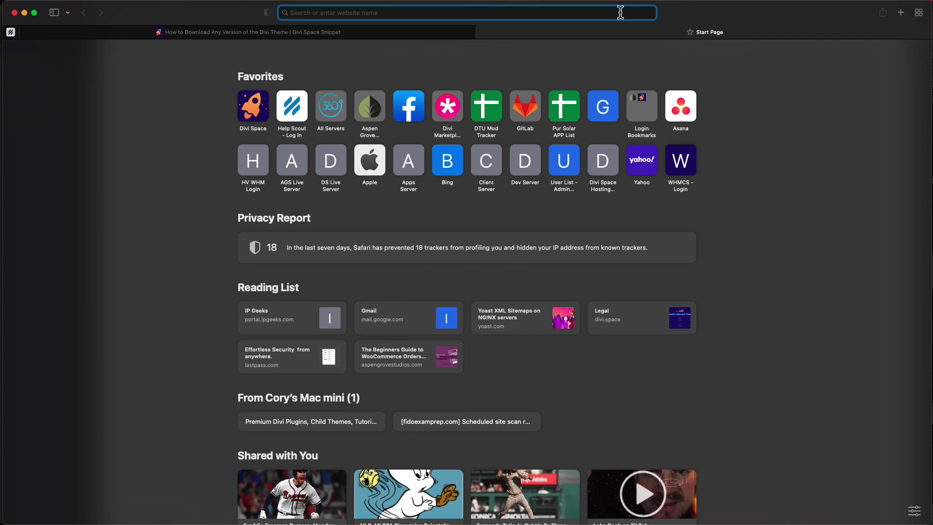
{"action": "key", "text": "super+v"}
{"action": "key", "text": "Return"}
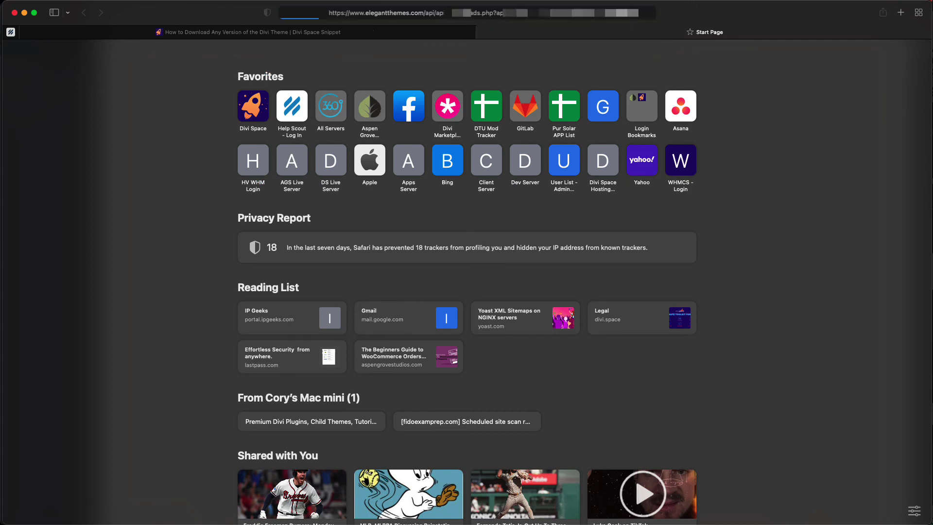